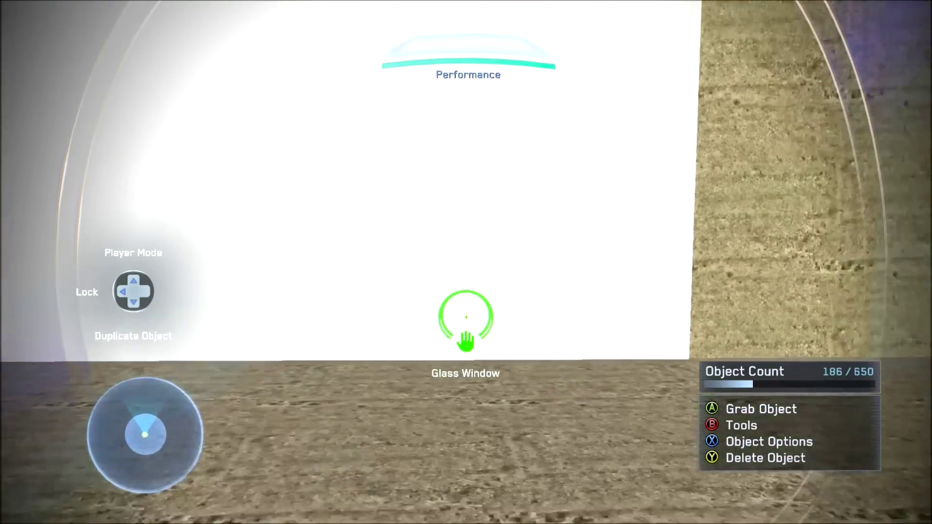
# Pull the Block, 10x10, Flat back from the glass windows to leave a gap behind them.
pyautogui.press('a')
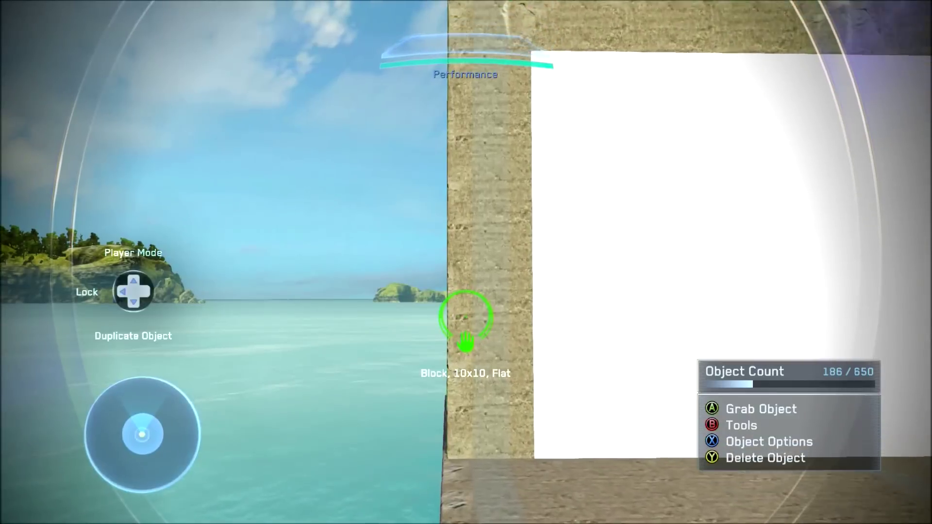
pyautogui.press('a')
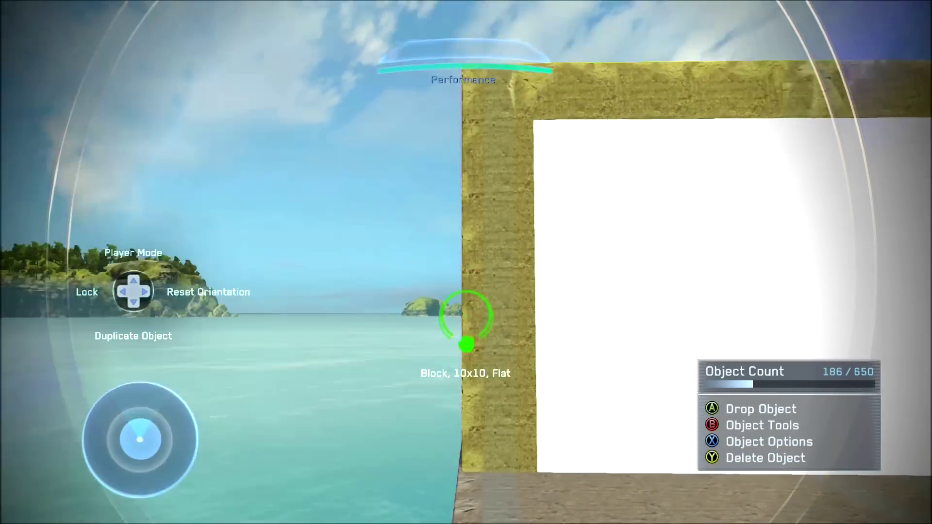
pyautogui.press('a')
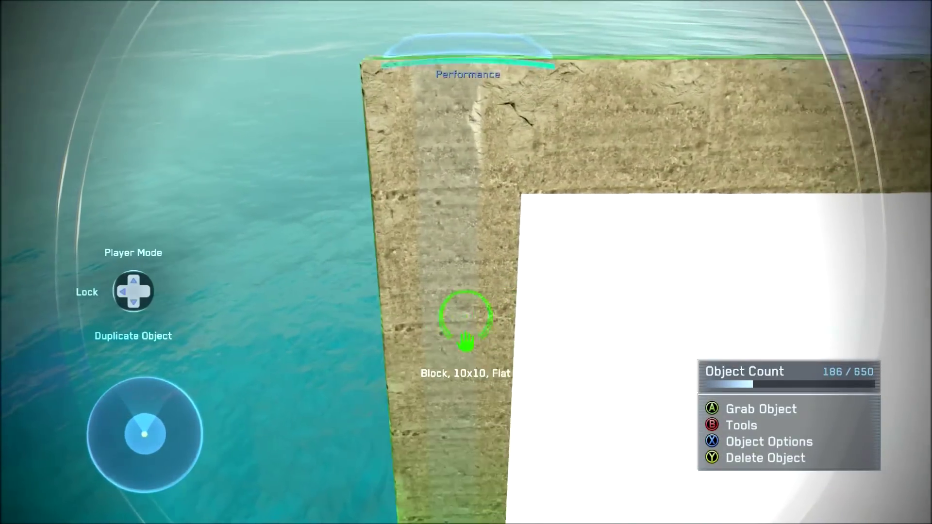
pyautogui.press('a')
pyautogui.press('a')
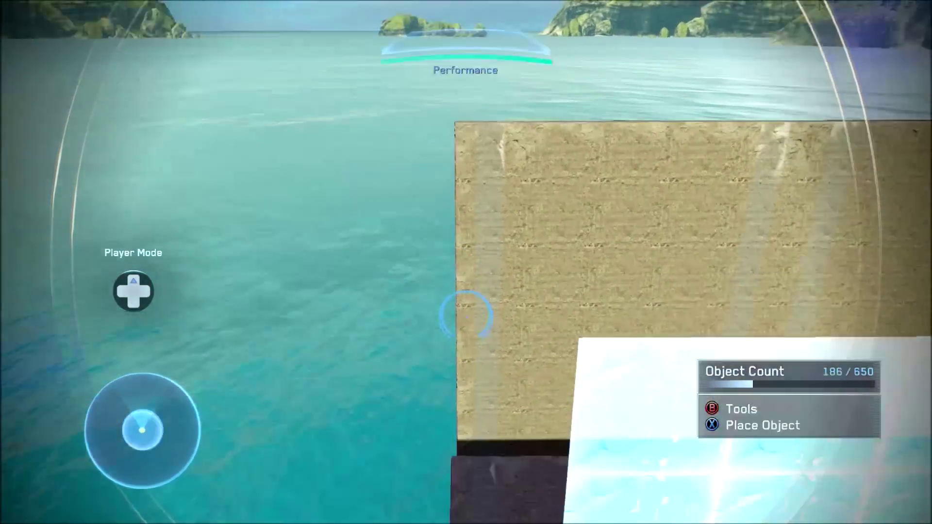
# Position a Glass Window pane by the gap at the lower corner of the glass wall.
pyautogui.press('a')
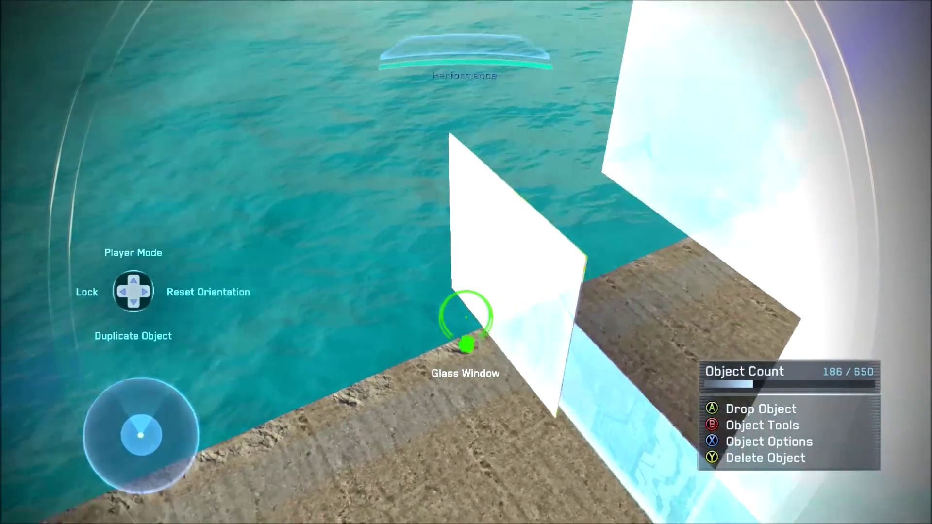
pyautogui.press('a')
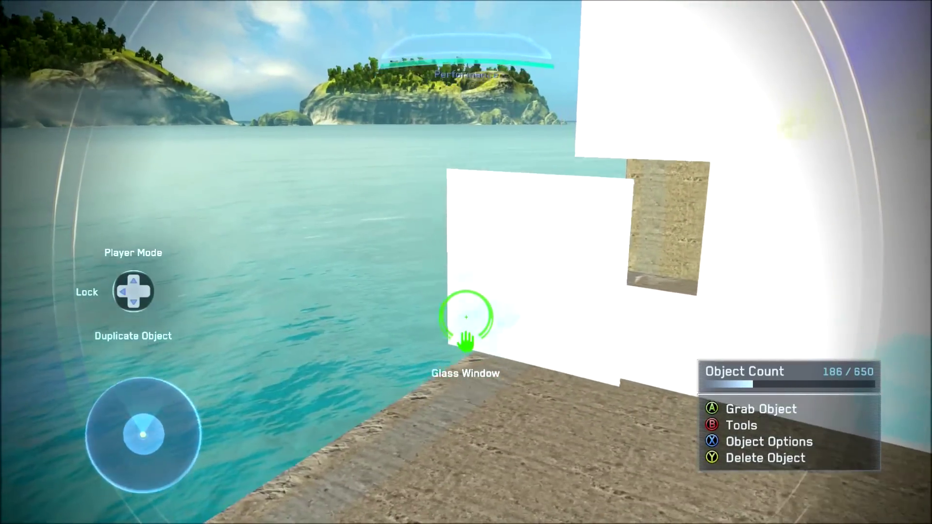
pyautogui.press('Down')
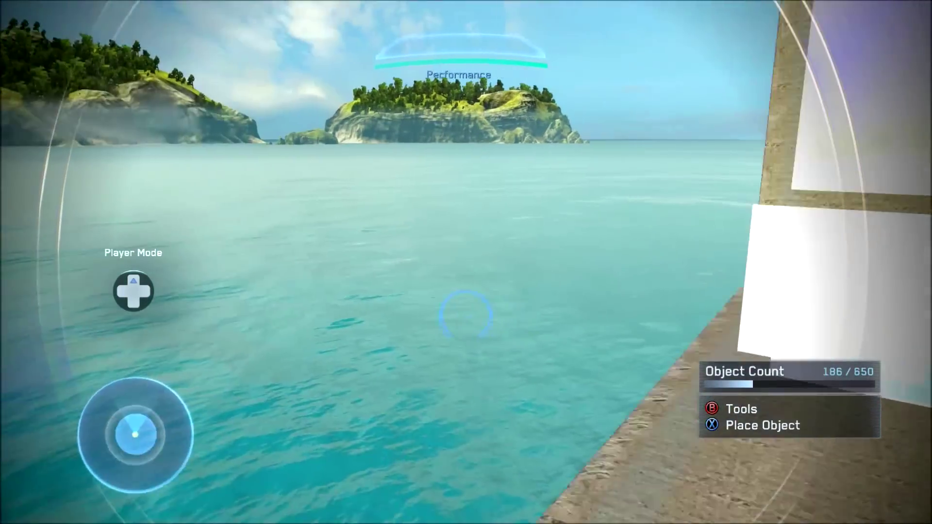
pyautogui.press('x')
pyautogui.press('Up')
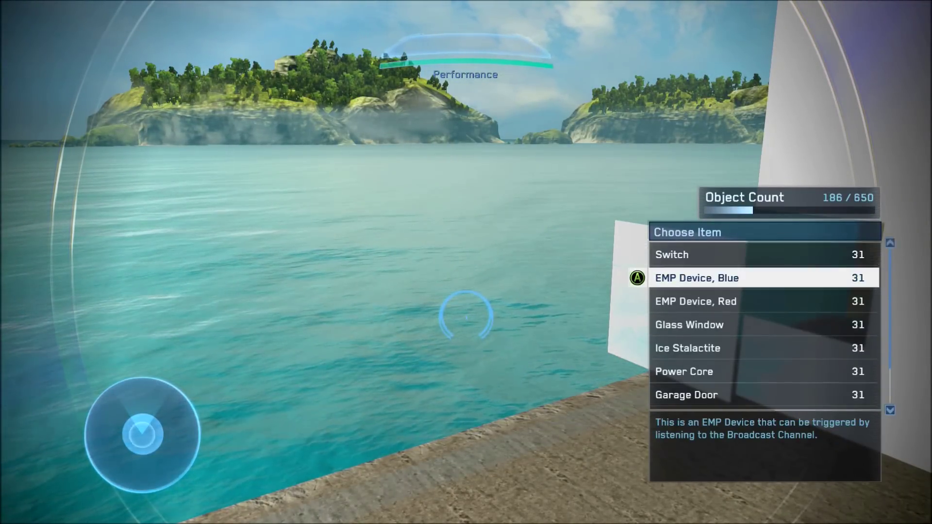
pyautogui.press('a')
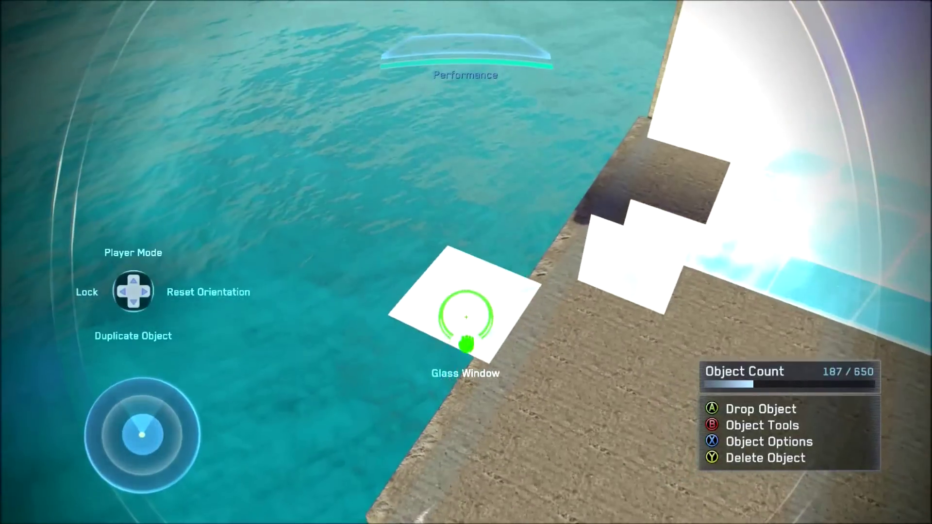
pyautogui.press('y')
# Grab the loose corner Glass Window and nudge its Z height to -36.5 for precise alignment.
pyautogui.press('a')
pyautogui.press('b')
pyautogui.press('b')
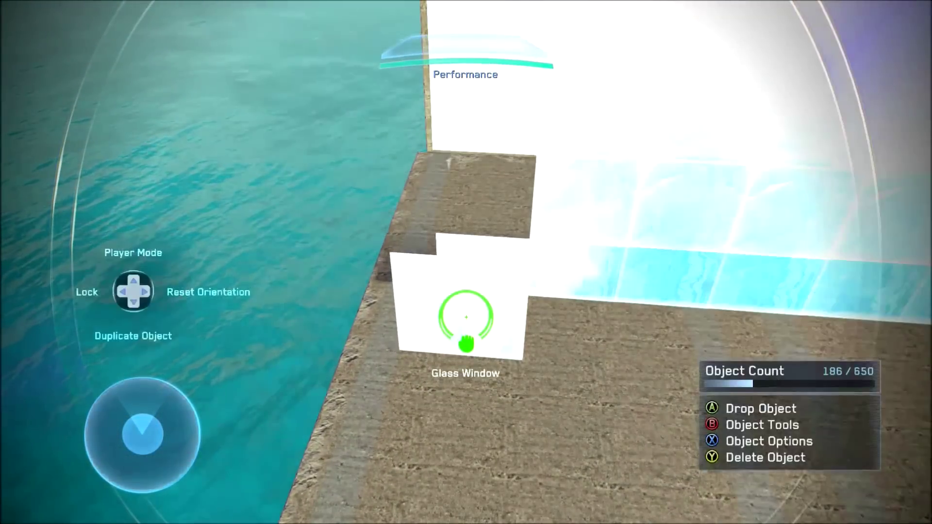
pyautogui.press('b')
pyautogui.press('b')
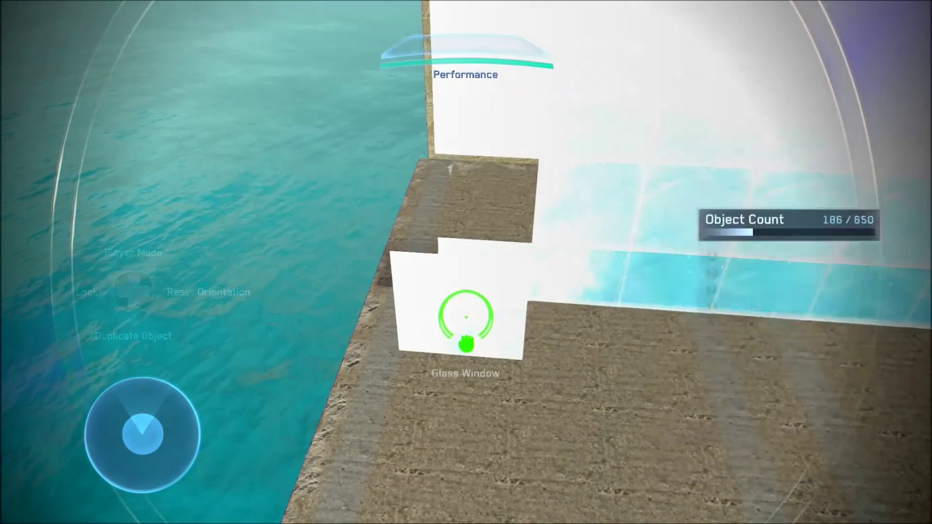
pyautogui.press('Right')
pyautogui.press('b')
pyautogui.press('Down')
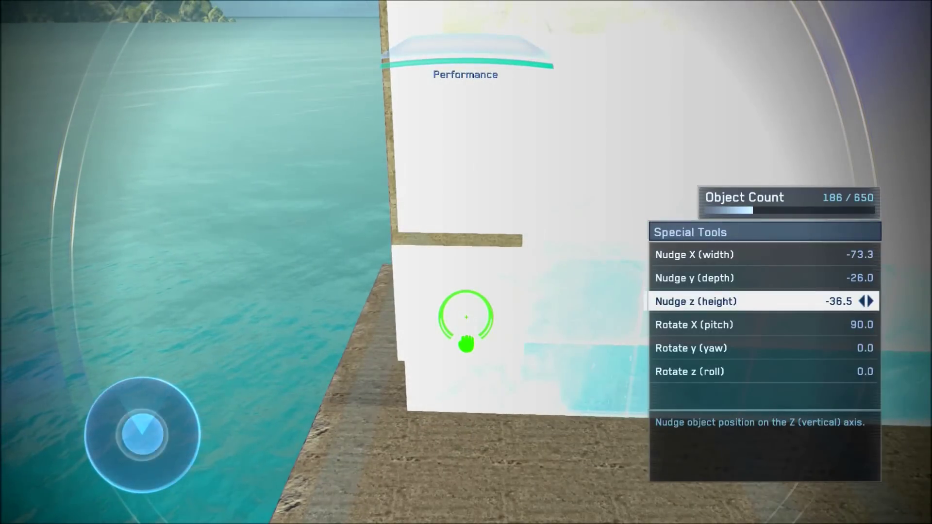
# Nudge the corner Glass Window's X position to about -73.5 to line it up with the glass wall, and release it.
pyautogui.press('Up')
pyautogui.press('Left')
pyautogui.press('Left')
pyautogui.press('Left')
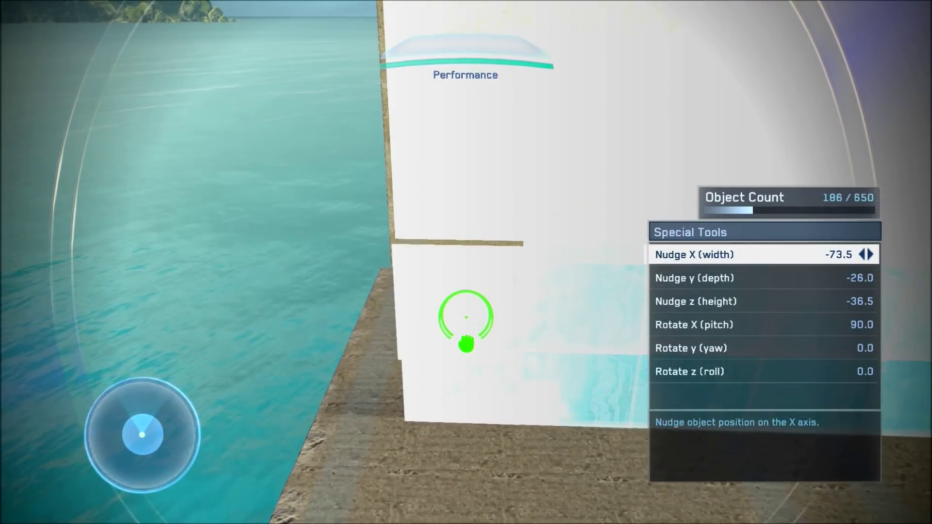
pyautogui.press('Left')
pyautogui.press('b')
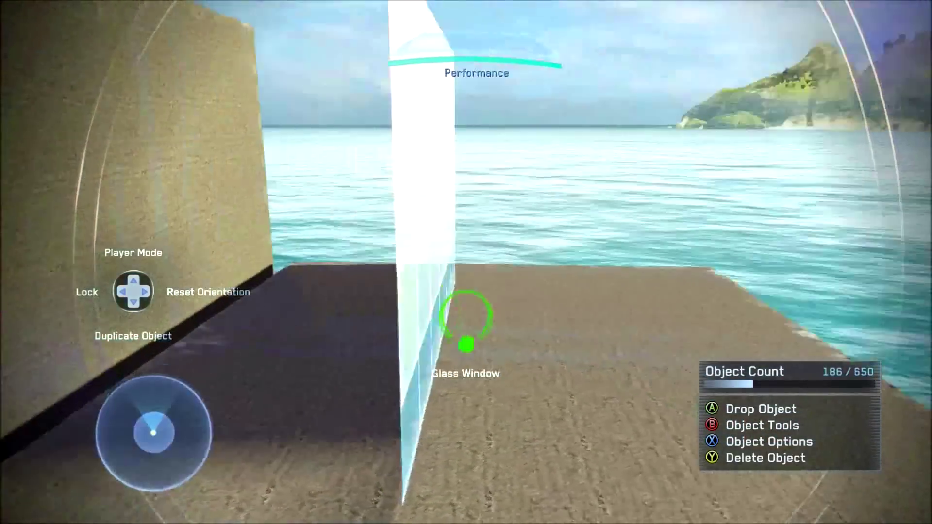
pyautogui.press('a')
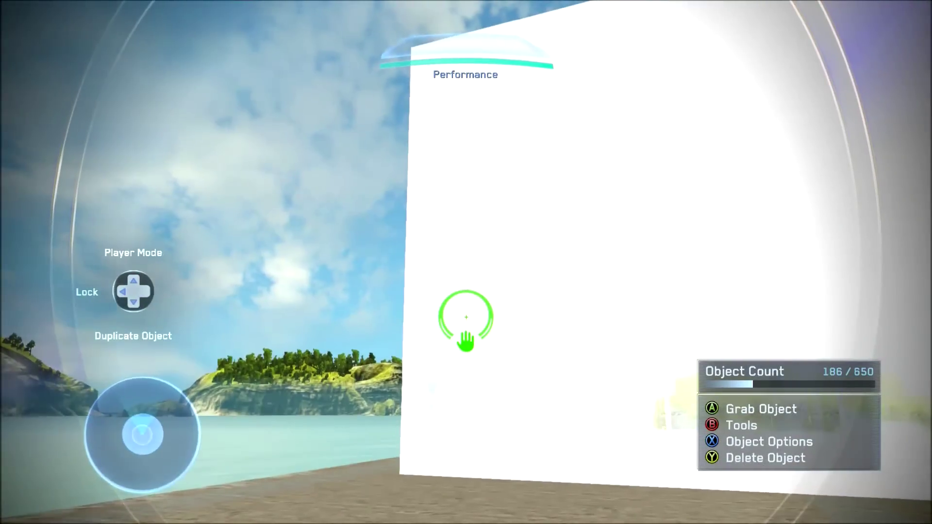
# Move the Block, 10x10, Flat back up behind the completed glass wall.
pyautogui.press('a')
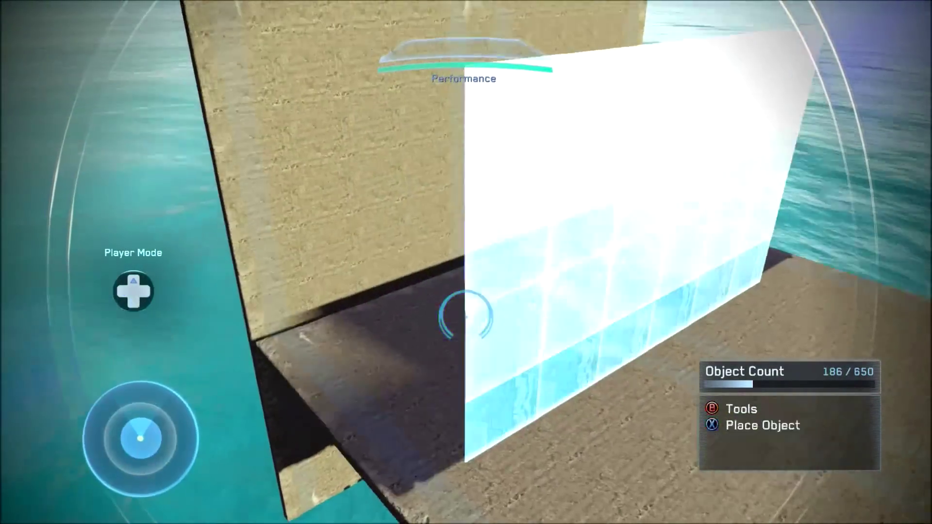
pyautogui.press('a')
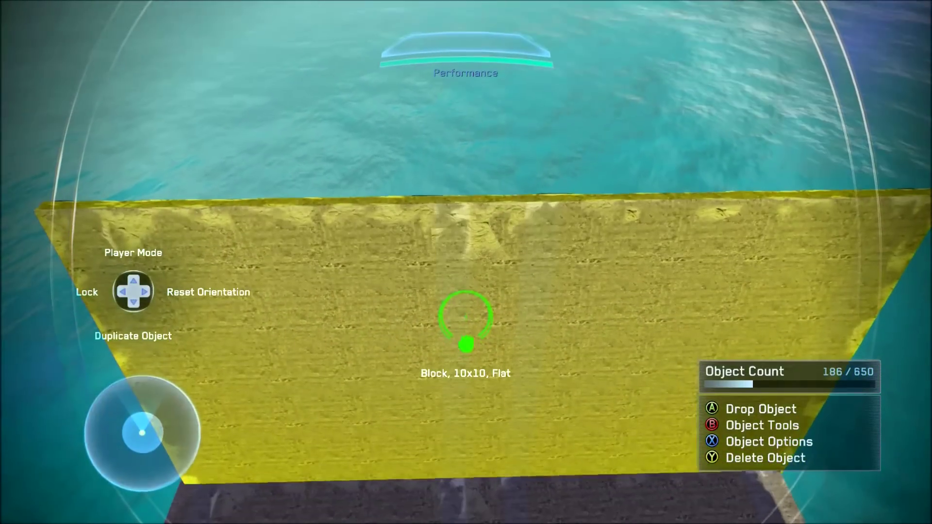
pyautogui.press('a')
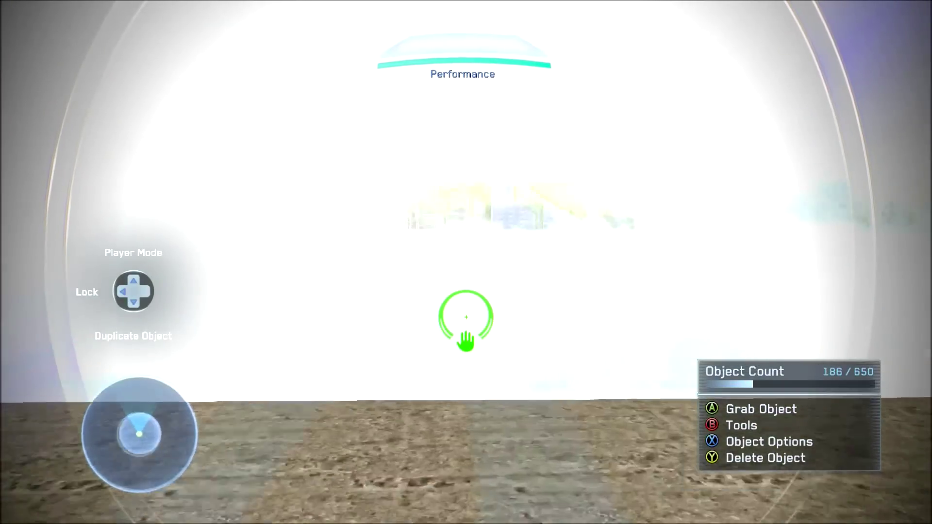
pyautogui.press('Down')
pyautogui.press('x')
# Walk around in front of the glass wall in Player Mode to check its appearance, and return to editing.
pyautogui.press('Up')
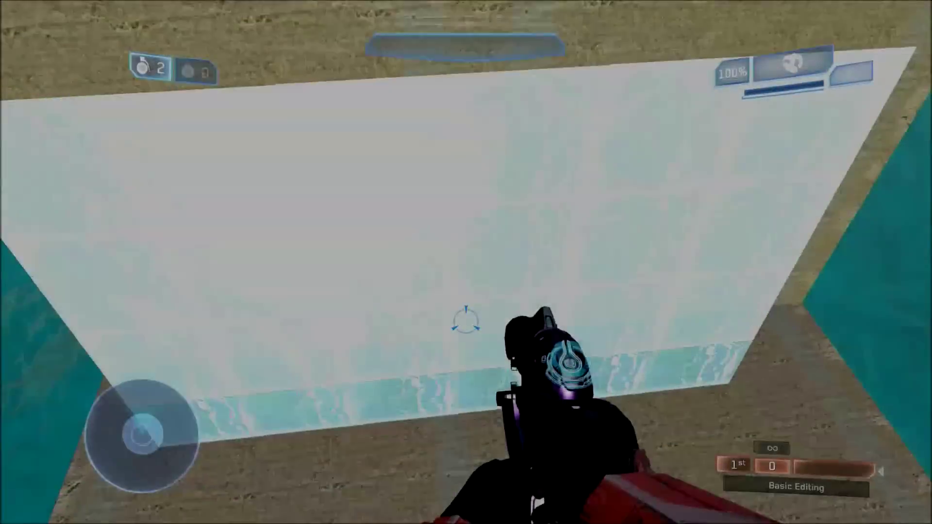
pyautogui.press('w')
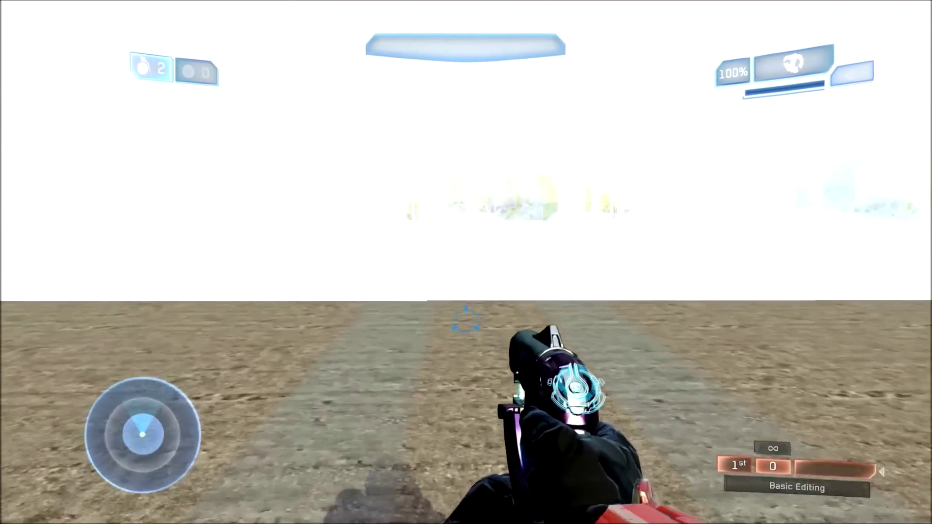
pyautogui.press('s')
pyautogui.press('w')
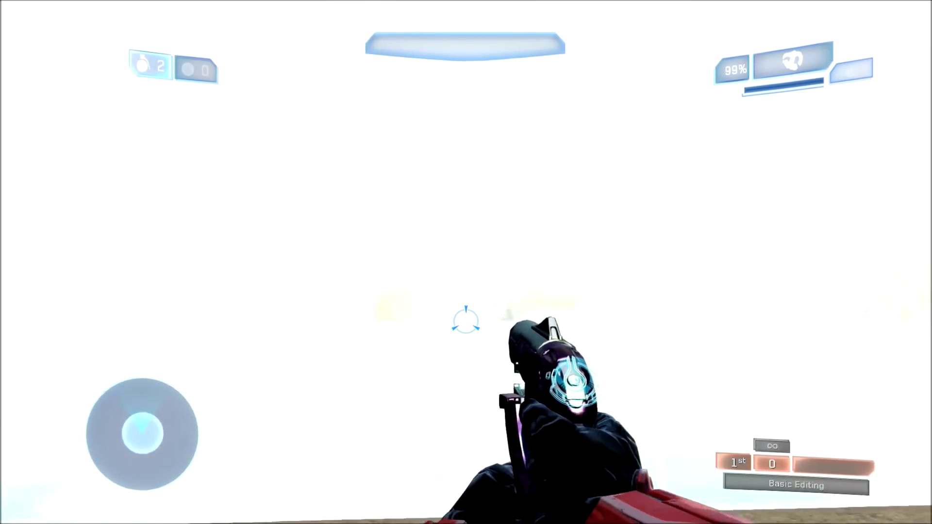
pyautogui.press('Up')
# Shift the Block, 10x10, Flat relative to the glass wall until it sits just behind the panes, and drop it there.
pyautogui.press('a')
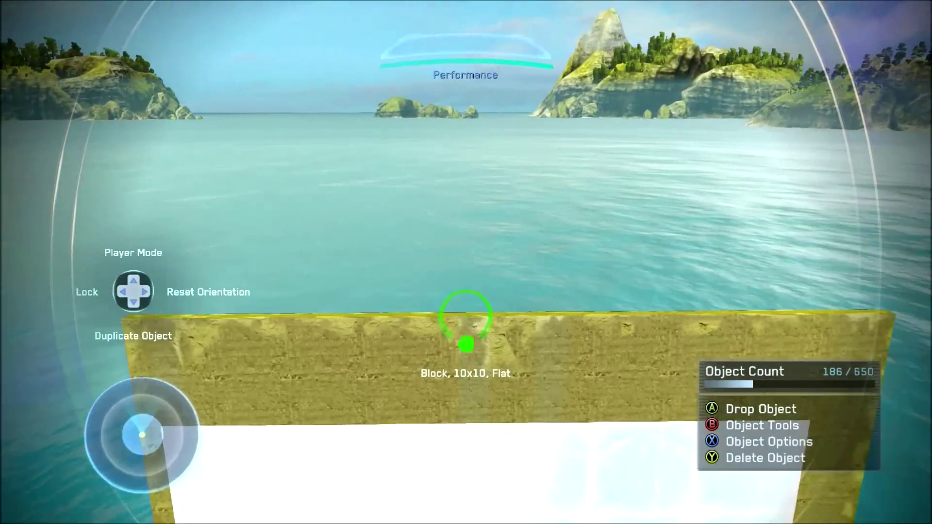
pyautogui.press('s')
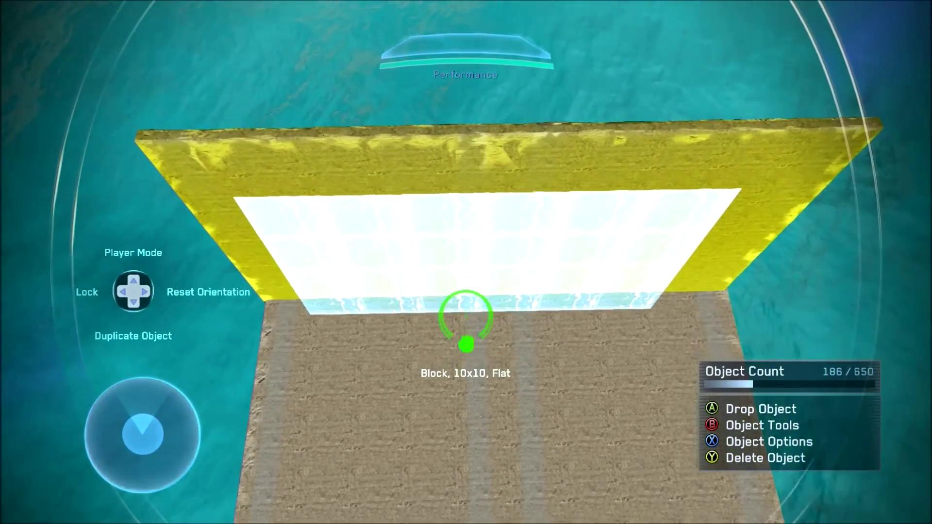
pyautogui.press('s')
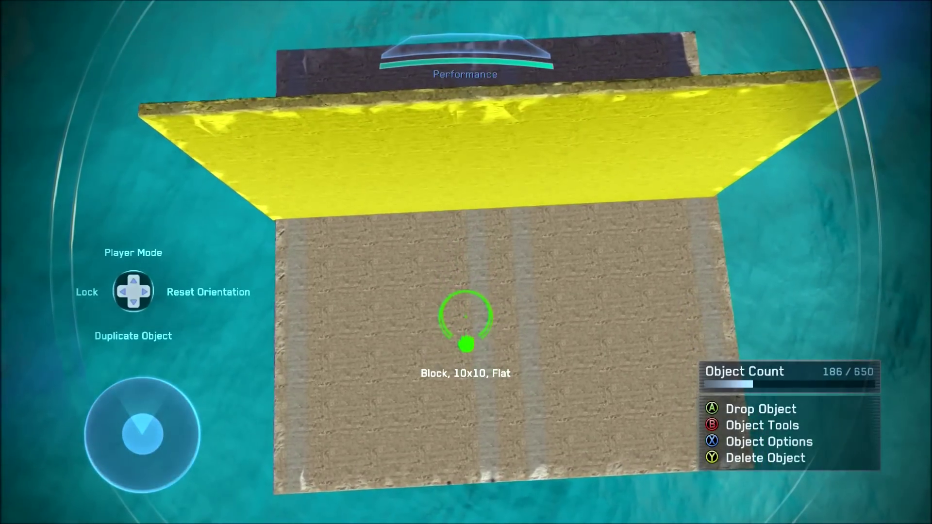
pyautogui.press('s')
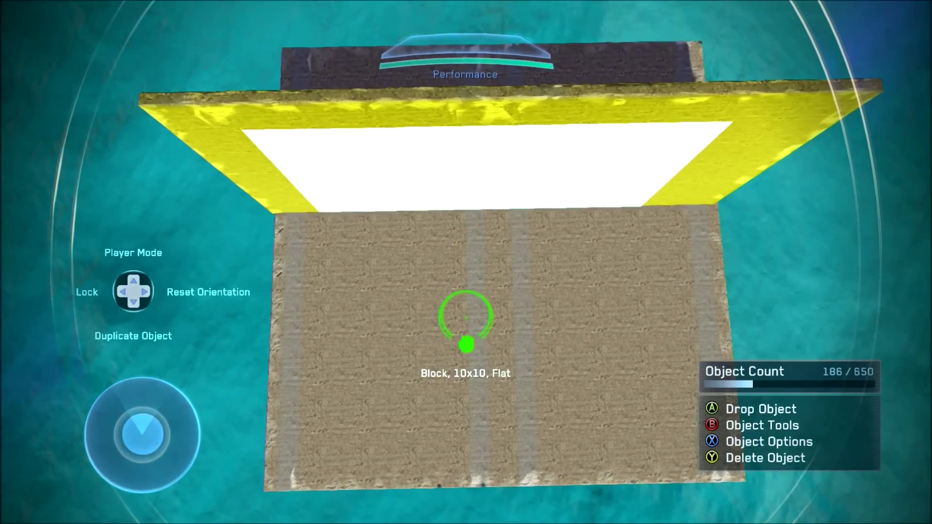
pyautogui.press('s')
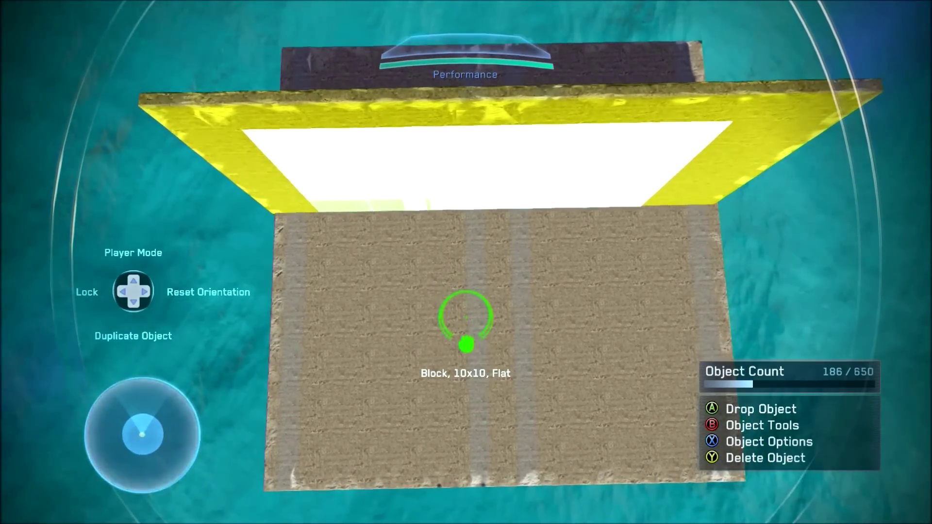
pyautogui.click(466, 317)
pyautogui.press('w')
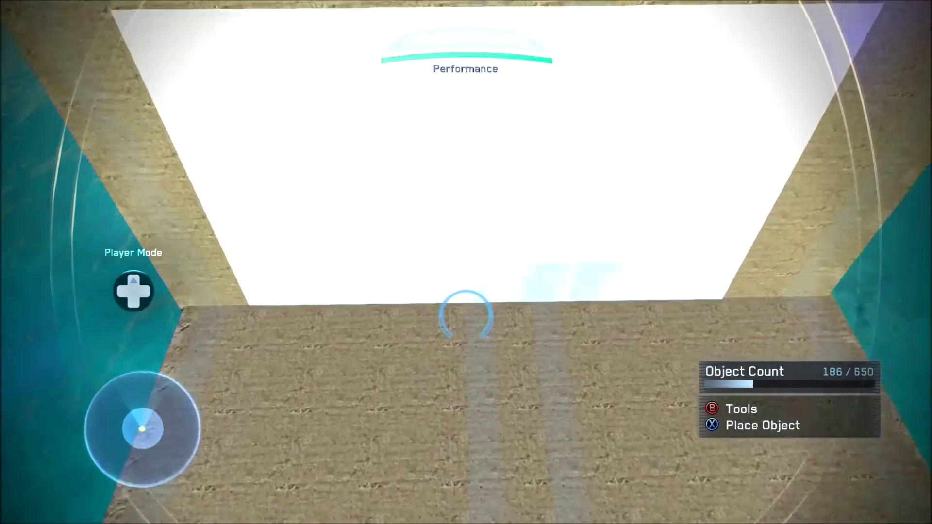
# Examine the glass wall in Player Mode by walking towards it and along it.
pyautogui.press('Up')
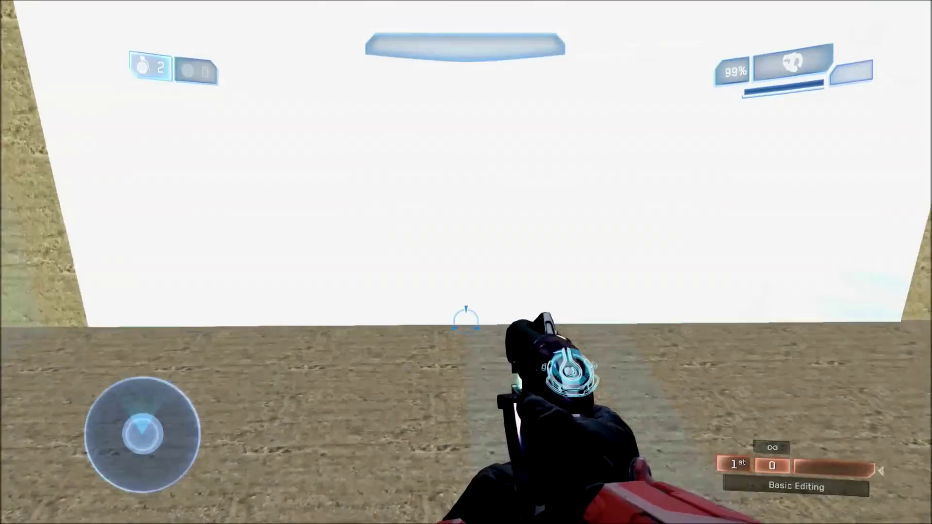
pyautogui.press('s')
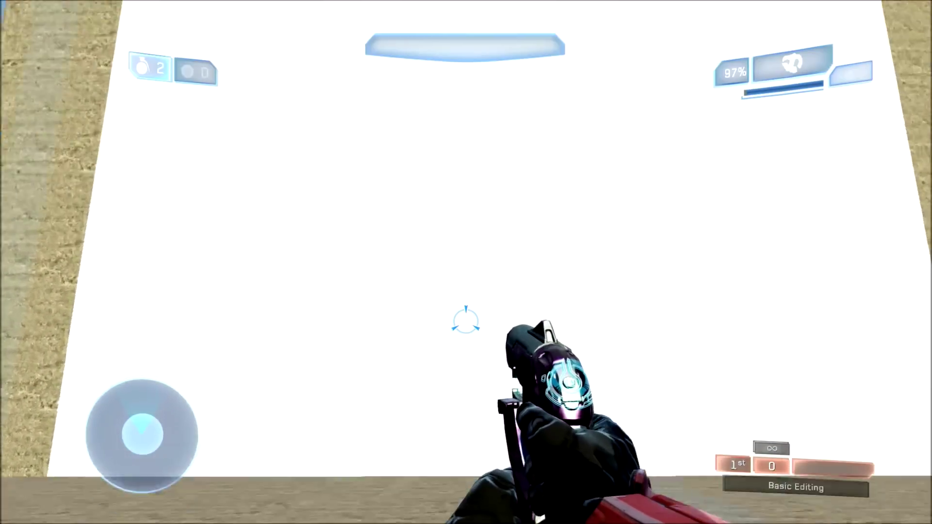
pyautogui.press('w')
pyautogui.press('w')
pyautogui.press('d')
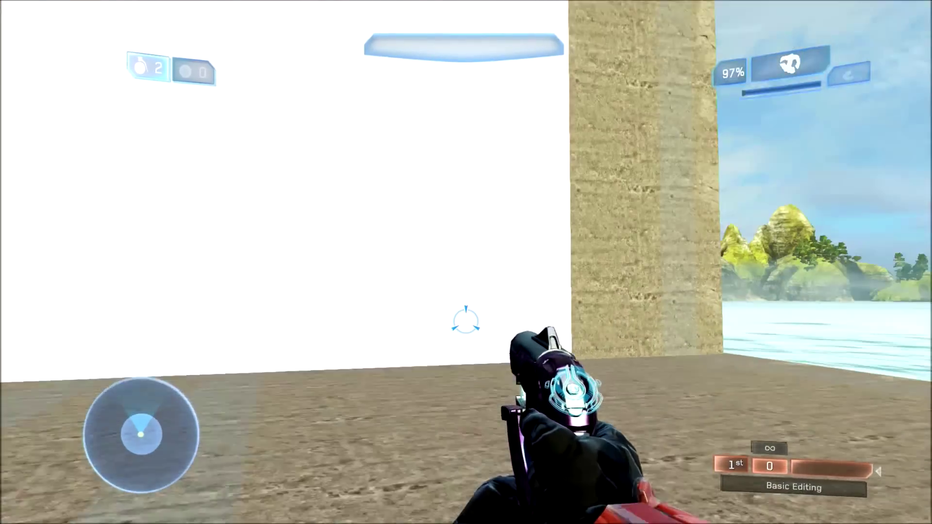
pyautogui.press('a')
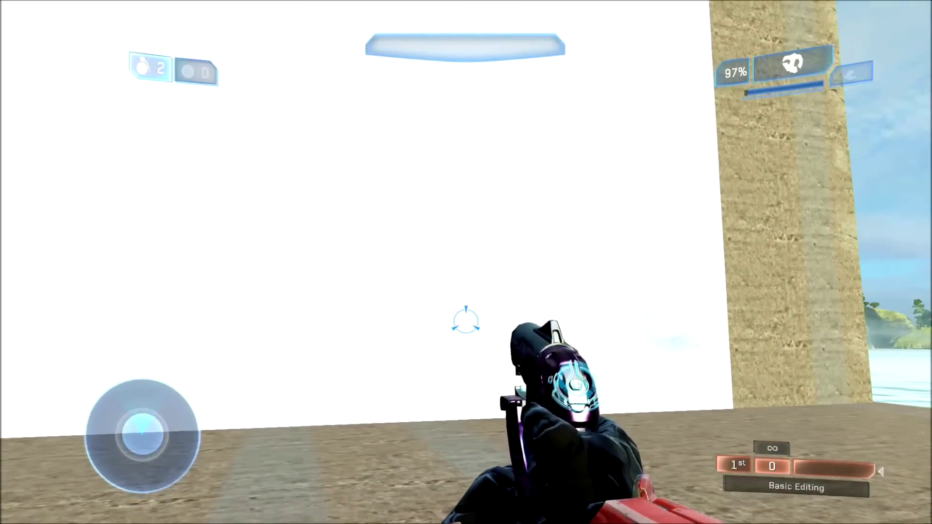
# Fire at the glass wall while examining it from different distances, and return to editing.
pyautogui.click(465, 321)
pyautogui.click(466, 321)
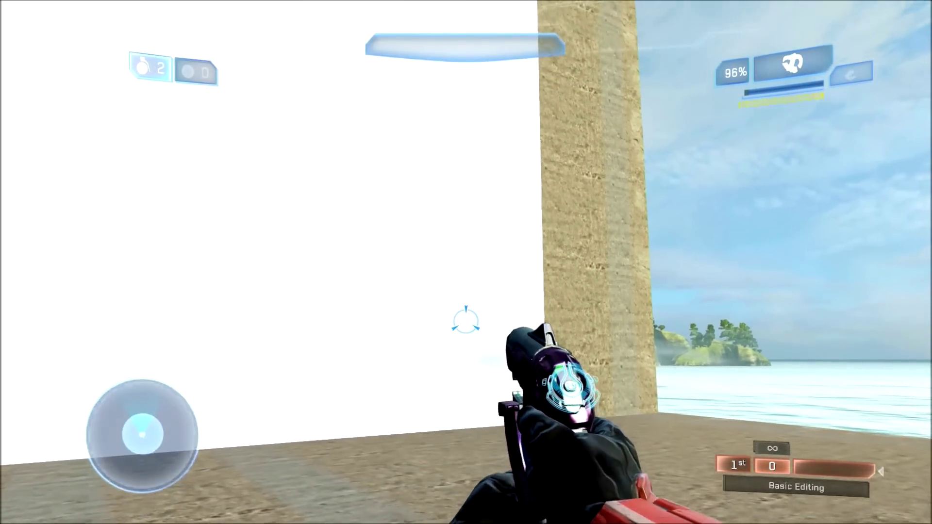
pyautogui.press('a')
pyautogui.press('d')
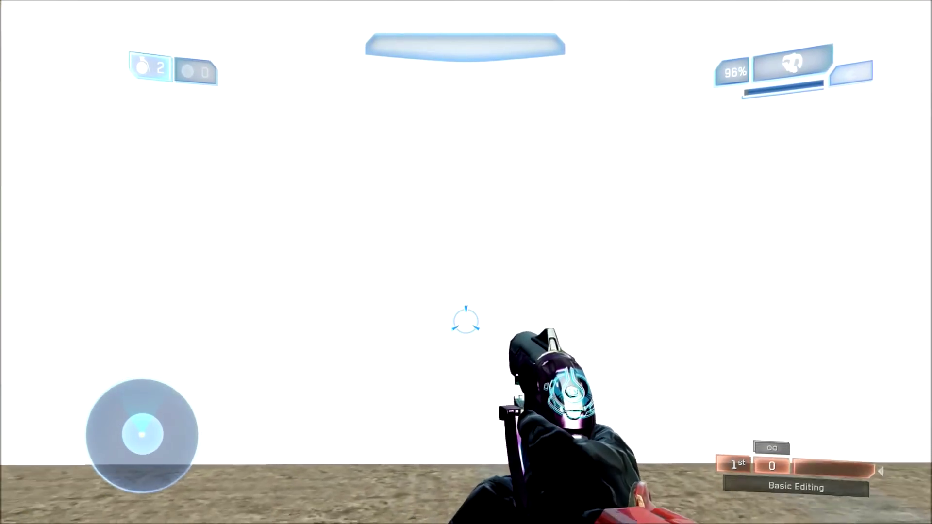
pyautogui.press('s')
pyautogui.press('a')
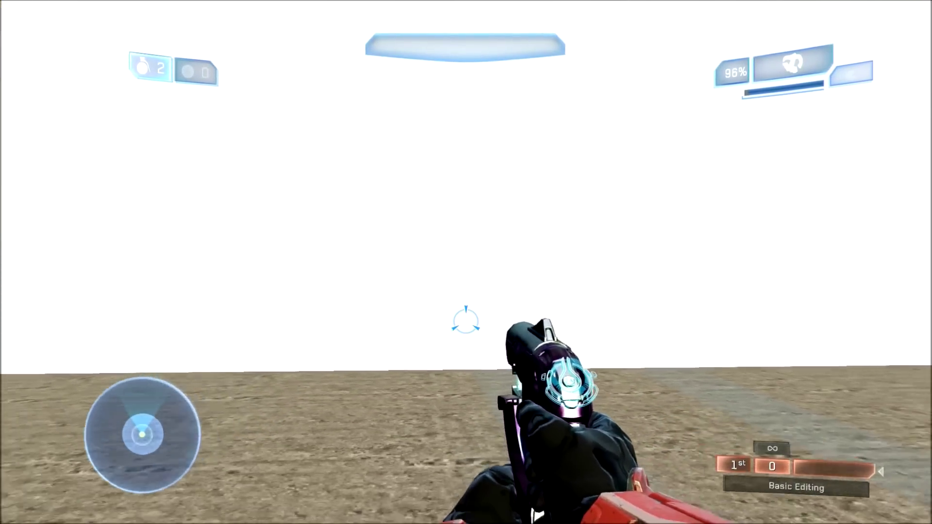
pyautogui.press('s')
pyautogui.press('Up')
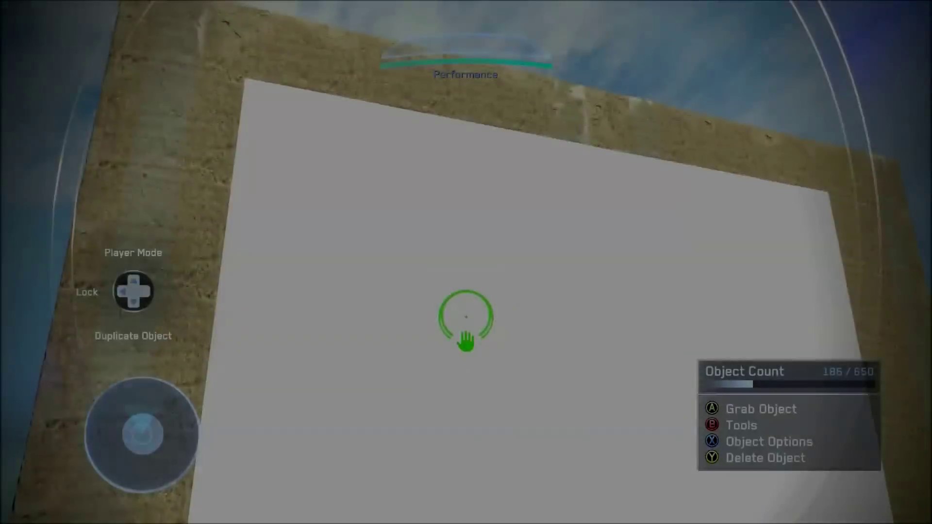
pyautogui.press('s')
pyautogui.click(466, 317)
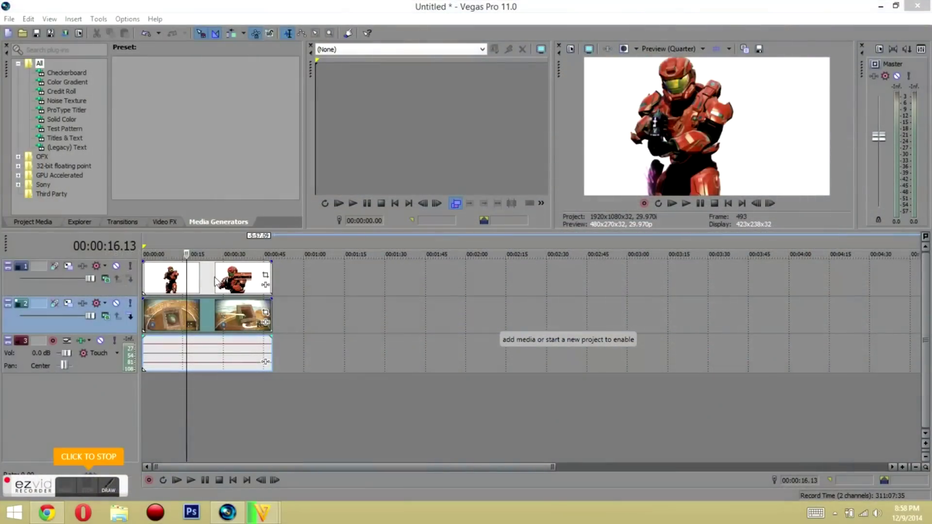
# Switch to Vegas Pro and inspect the white-background character footage at several points along the timeline.
pyautogui.click(168, 282)
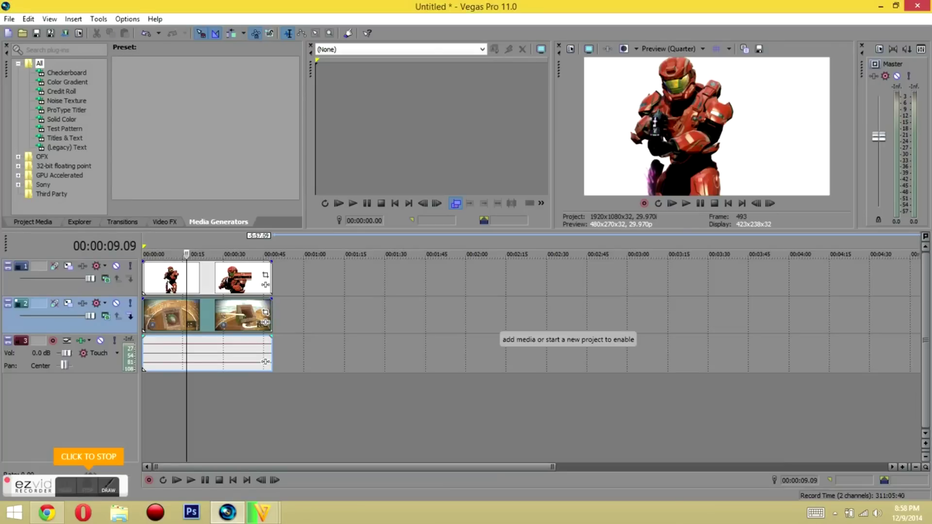
pyautogui.click(217, 318)
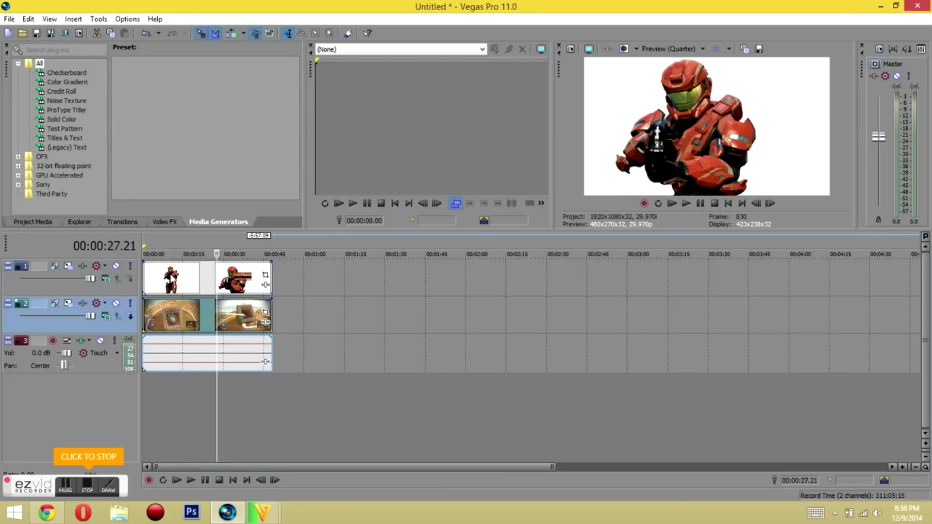
pyautogui.click(168, 269)
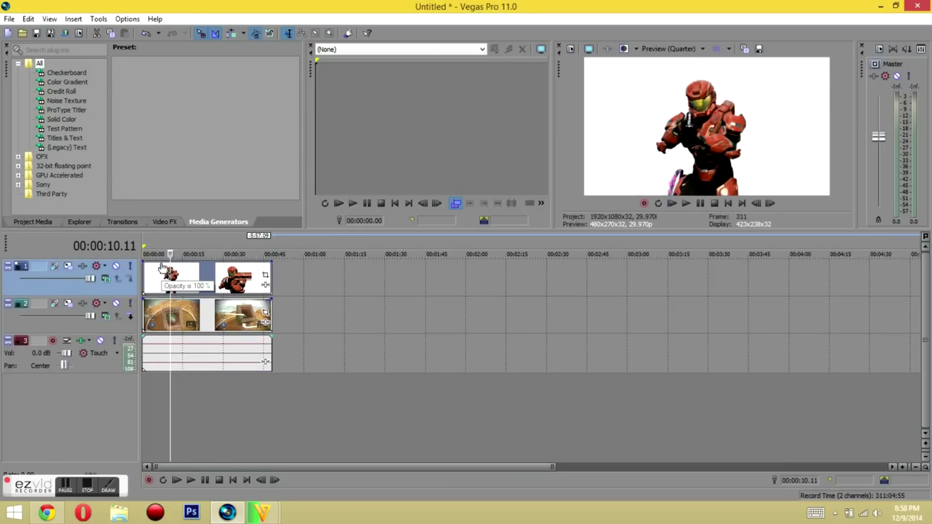
pyautogui.moveTo(163, 268); pyautogui.dragTo(189, 245)
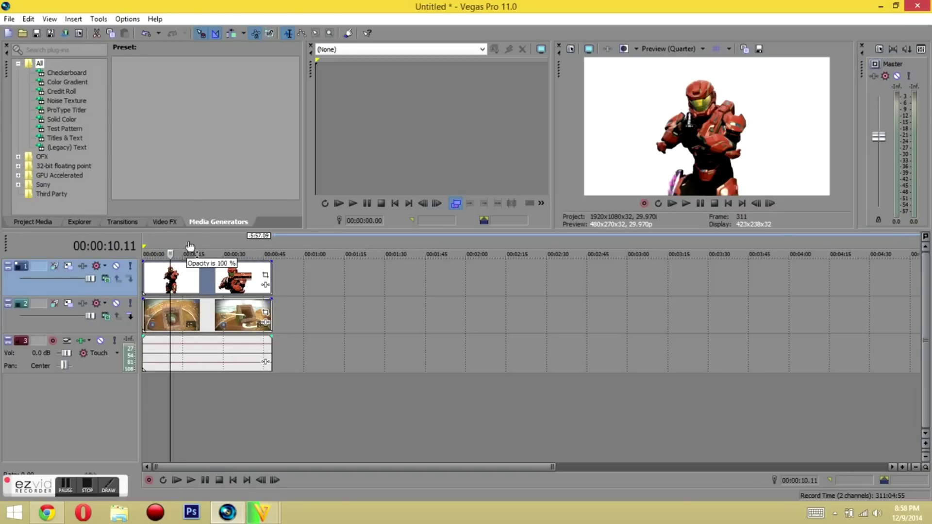
pyautogui.click(200, 268)
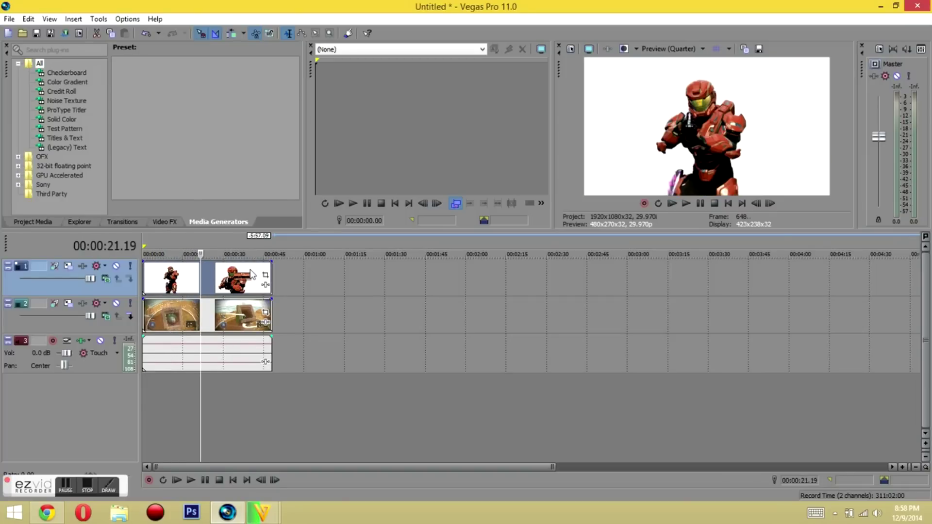
# Add the Sony Chroma Keyer as a Media FX to the character clip on video track 1.
pyautogui.rightClick(222, 274)
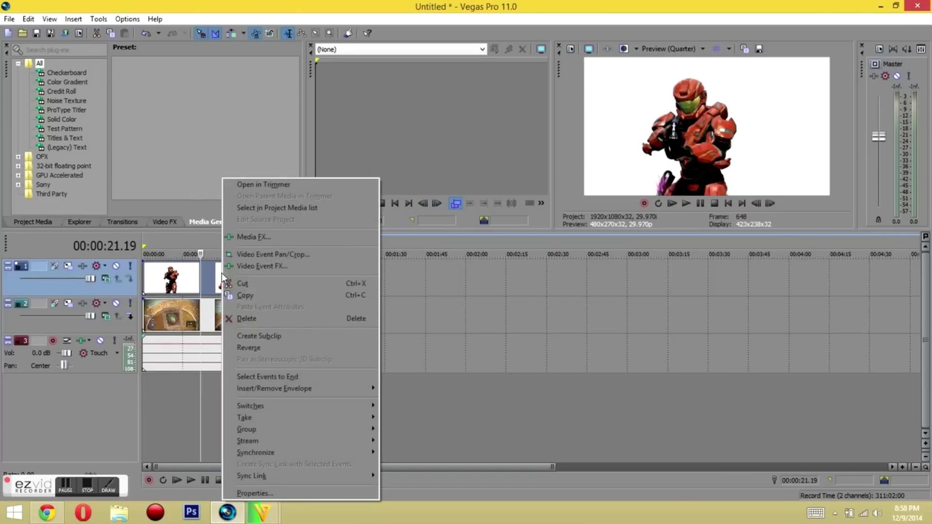
pyautogui.click(243, 235)
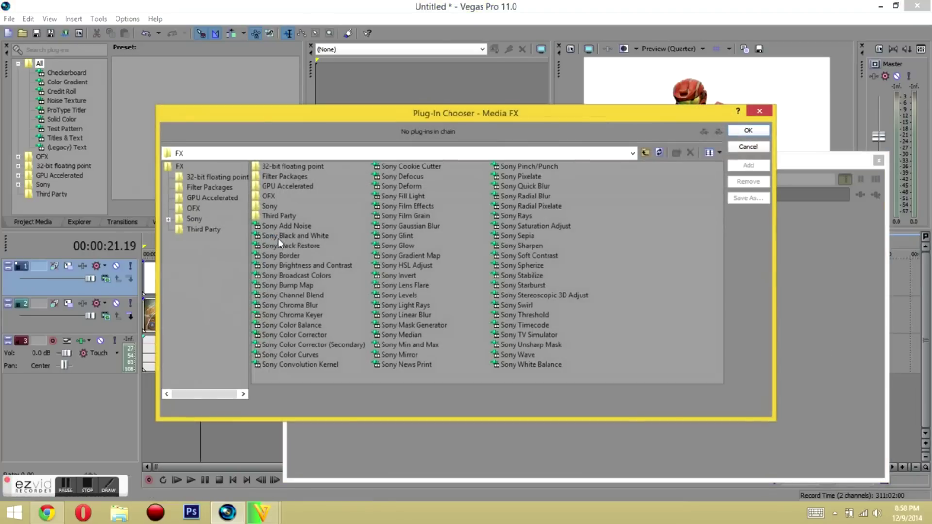
pyautogui.click(291, 315)
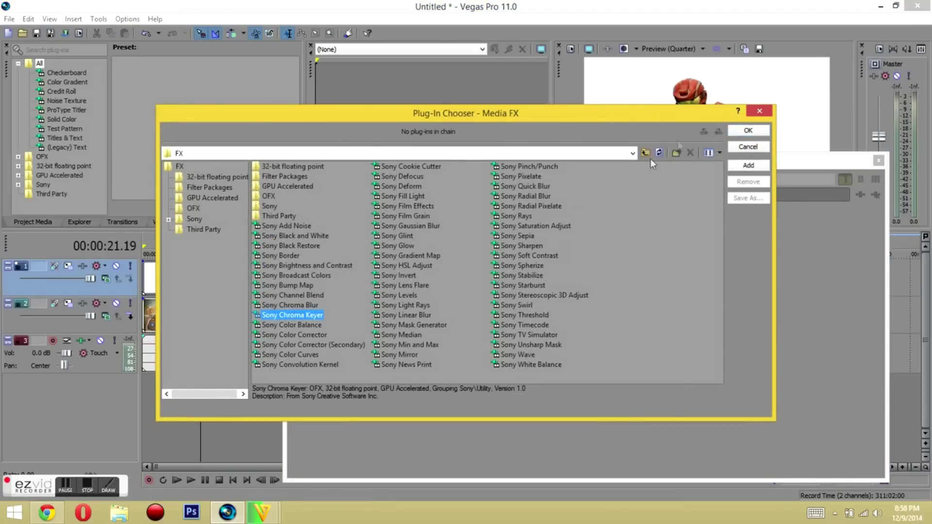
pyautogui.click(748, 130)
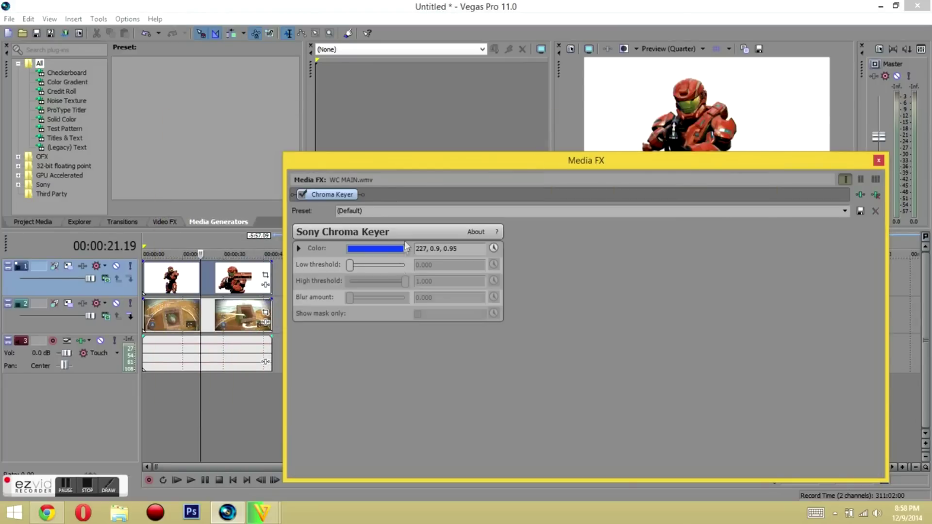
# Set the Chroma Keyer's key color to pure white (0, 0.0, 1.0) and close the effect settings.
pyautogui.click(371, 249)
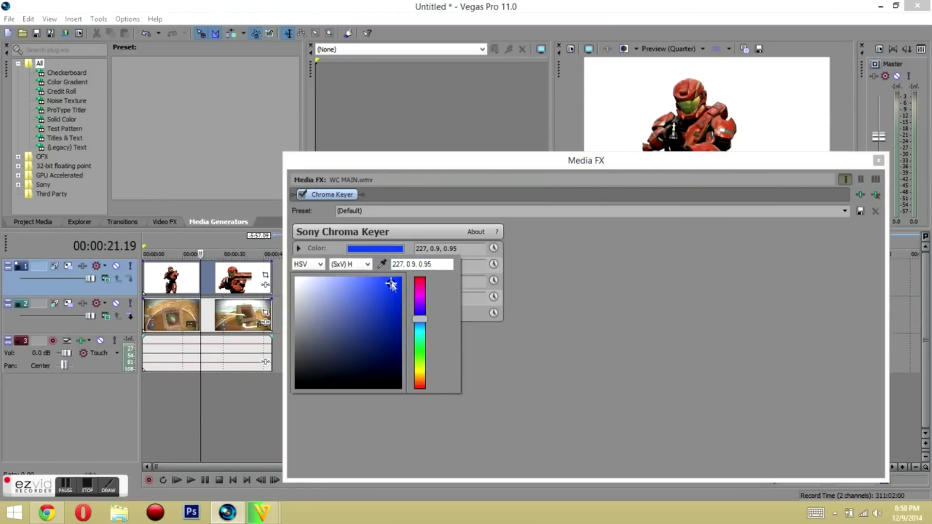
pyautogui.moveTo(391, 284); pyautogui.dragTo(161, 230)
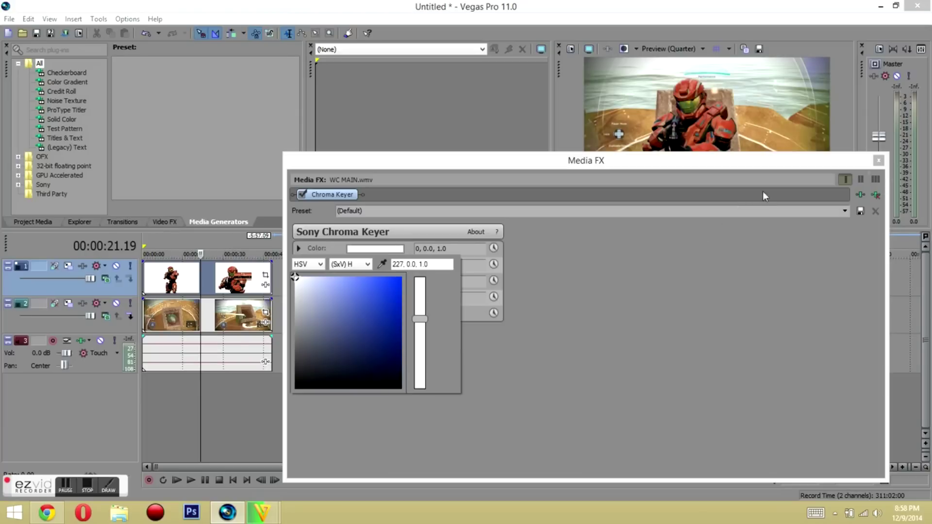
pyautogui.click(880, 161)
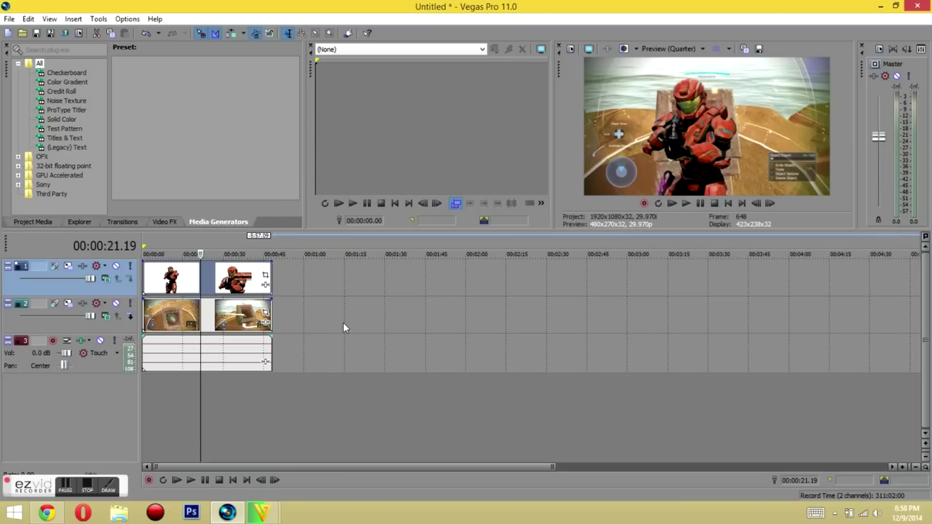
# Check the keyed character over the background footage at several timeline points, and play the composite from about 00:00:07.10.
pyautogui.click(229, 315)
pyautogui.click(180, 317)
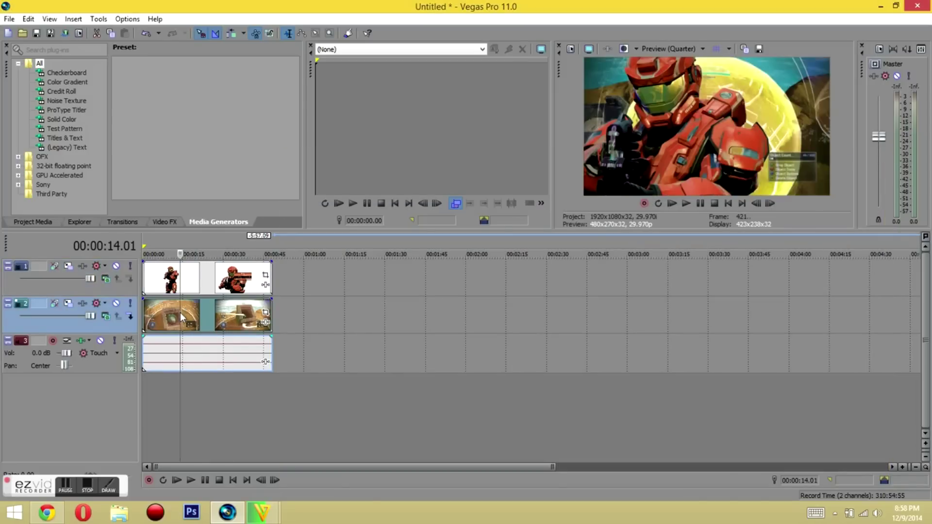
pyautogui.click(218, 315)
pyautogui.click(162, 312)
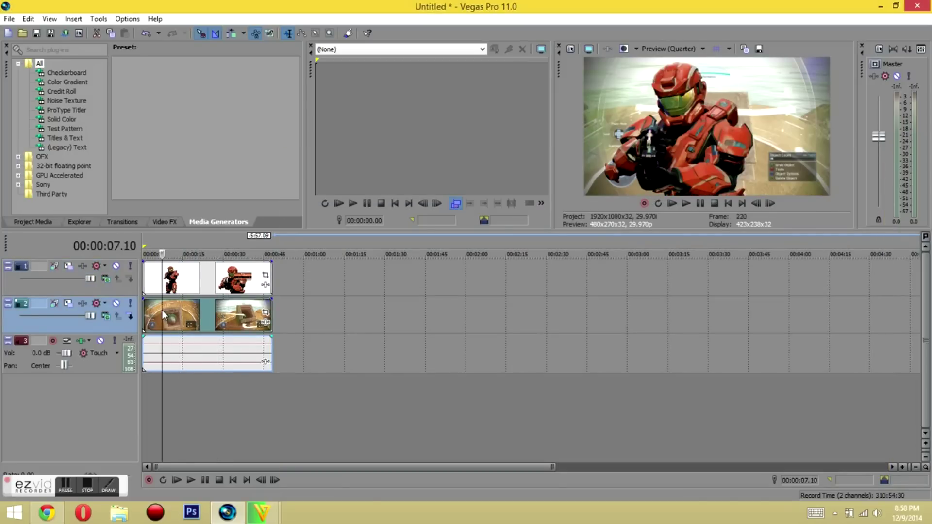
pyautogui.press('space')
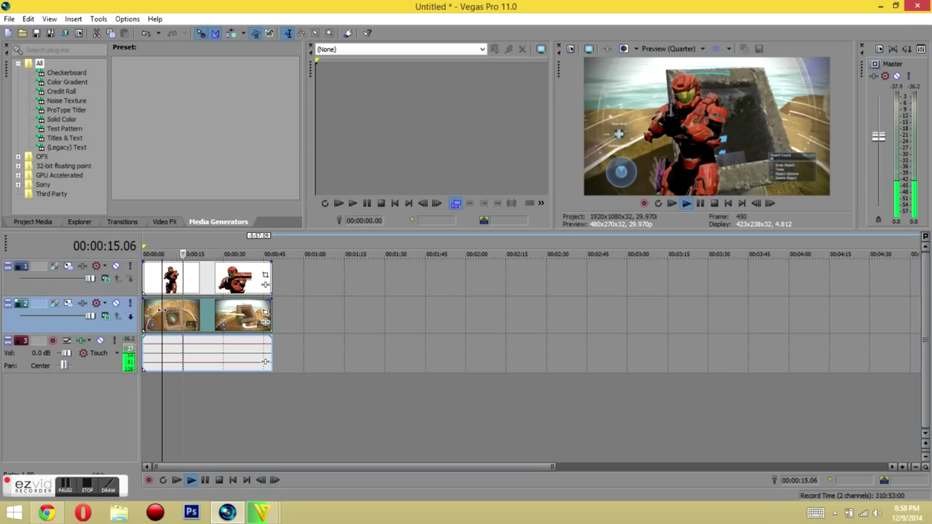
pyautogui.press('space')
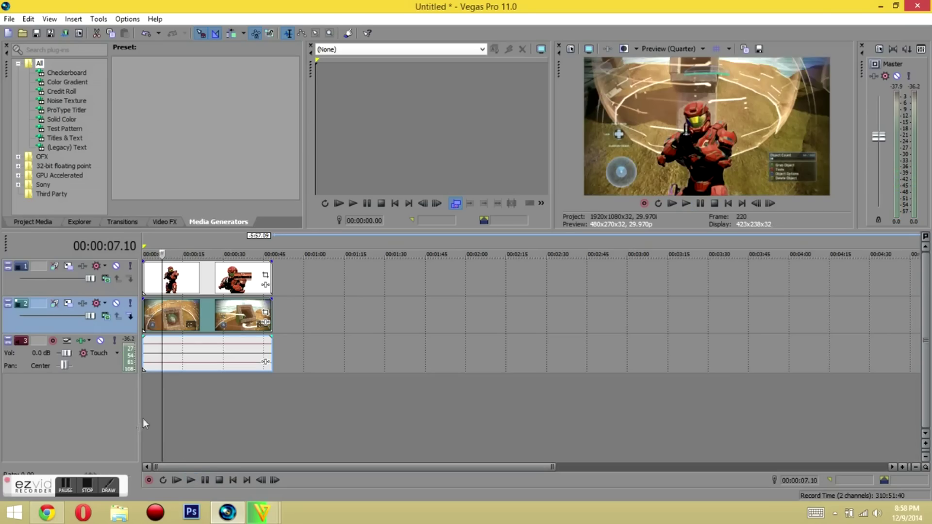